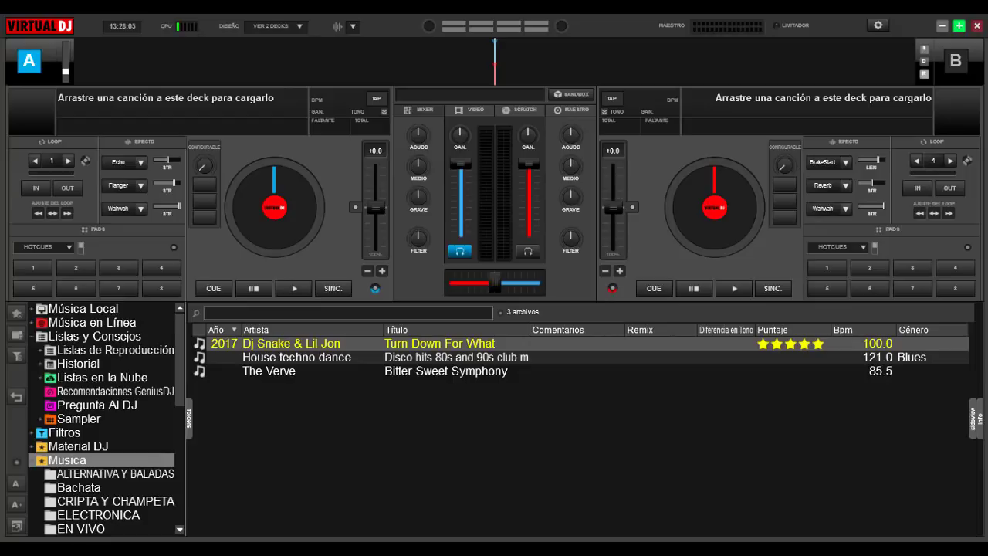
Add a Micrófono input on Realtek High Definition Audio (WASAPI), chan 1 & 2, in the audio configuration and apply it
click(879, 24)
click(879, 26)
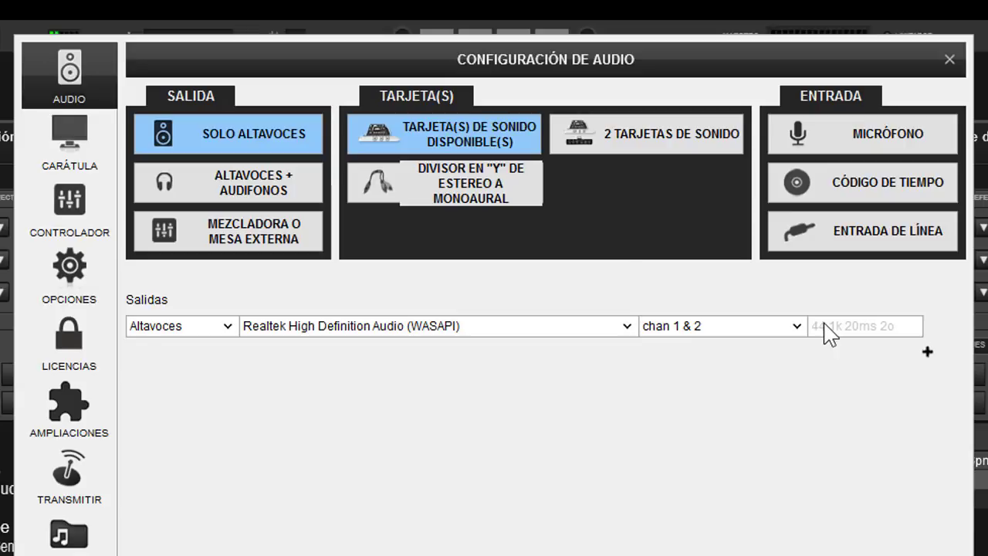
click(887, 139)
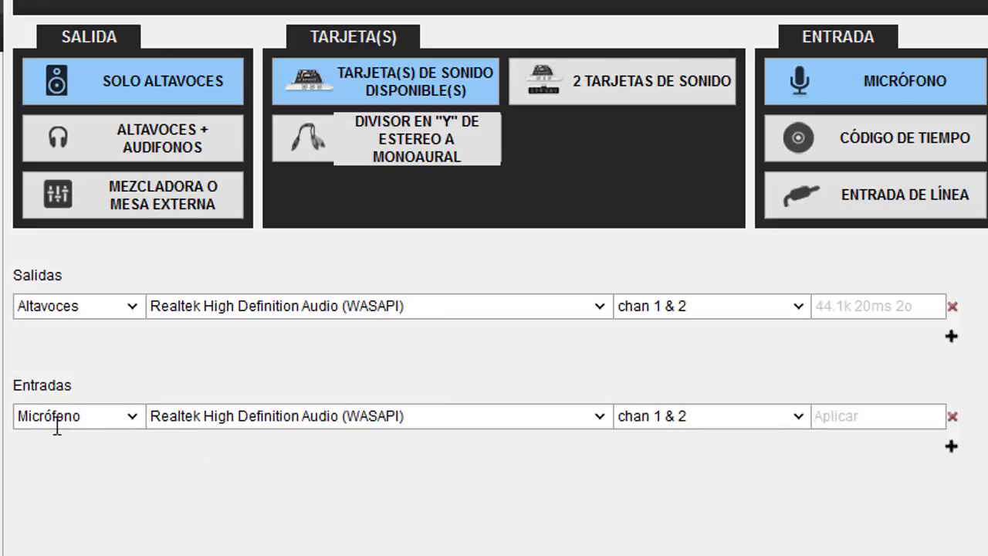
click(136, 417)
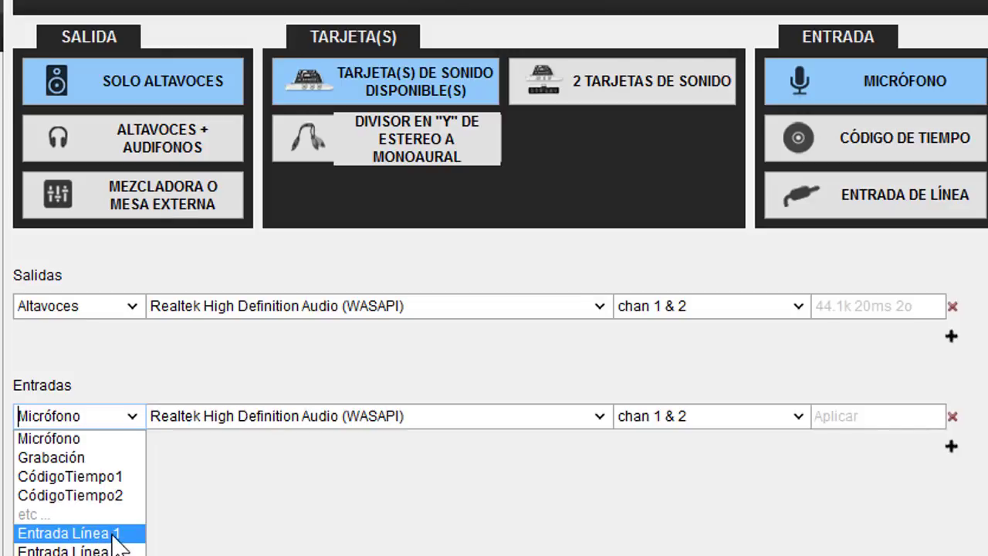
click(248, 533)
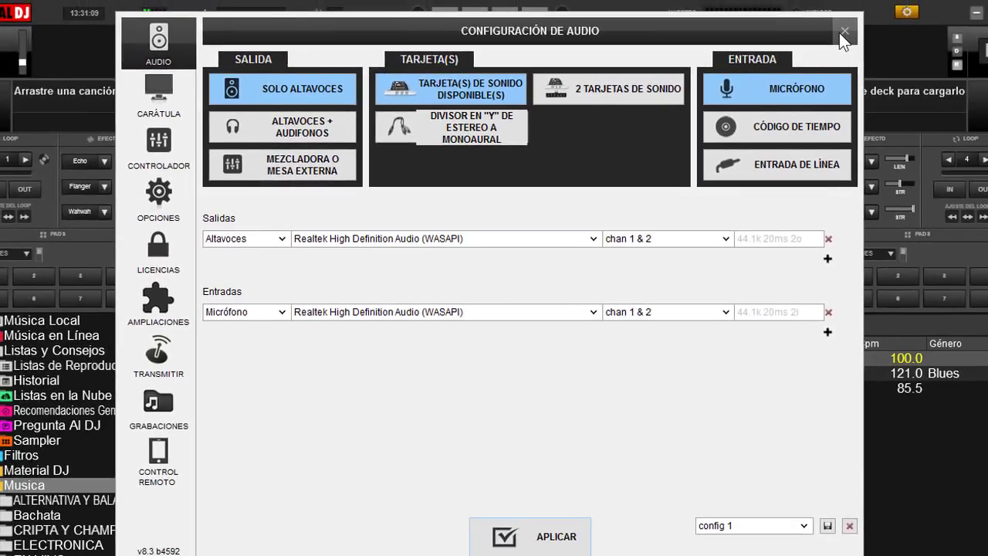
click(839, 32)
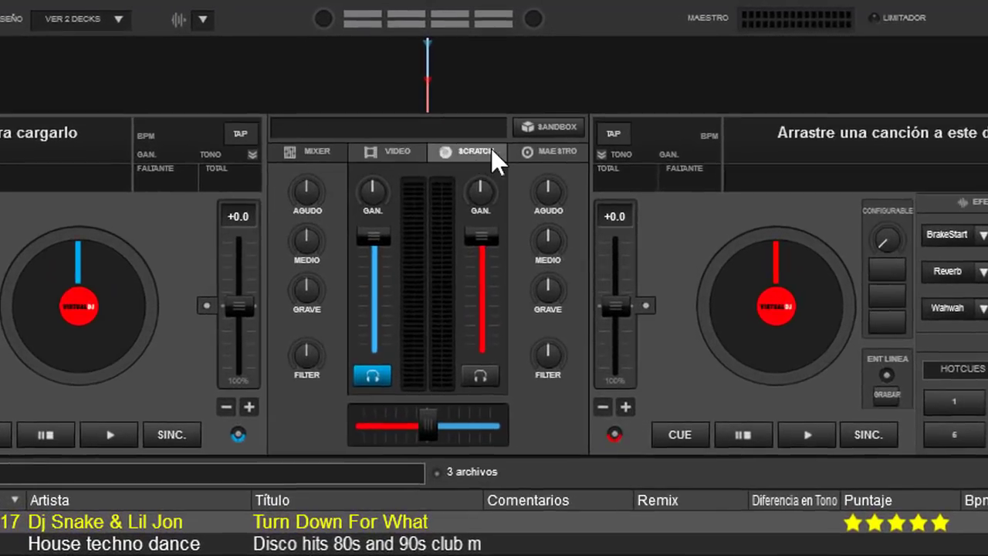
Turn on the microphone in the master section and lower its volume
click(541, 150)
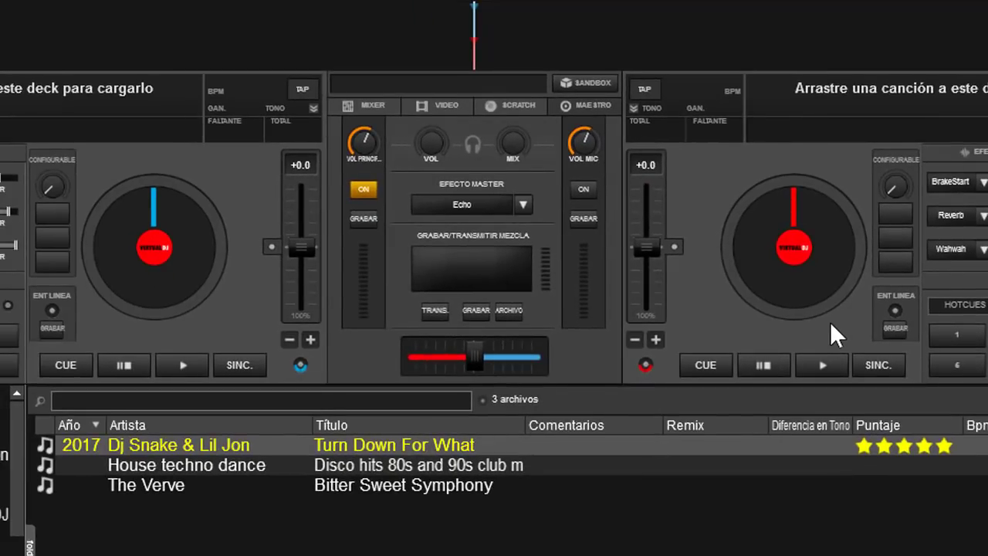
click(584, 189)
drag(583, 141, 584, 200)
Record a short microphone sample from the master section and switch the microphone off
click(589, 213)
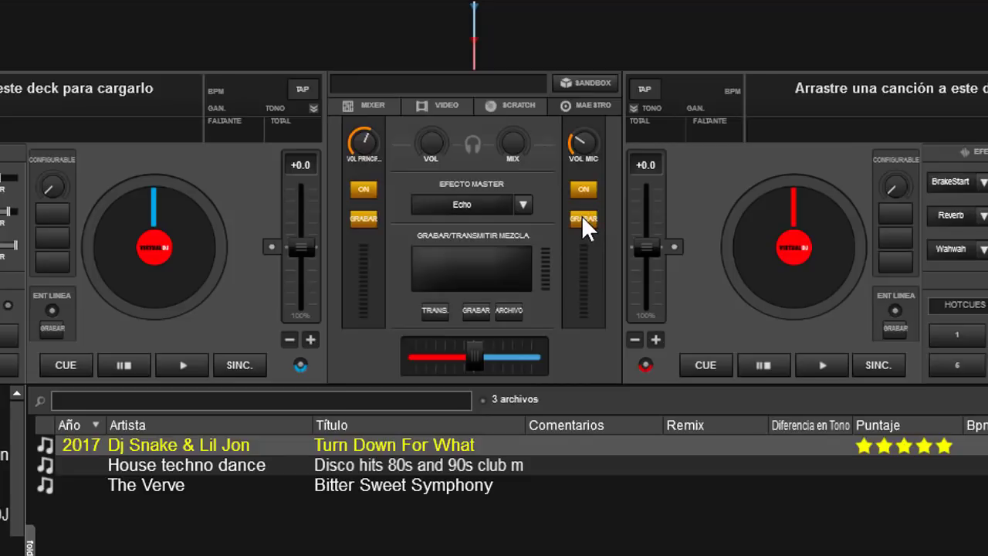
click(582, 217)
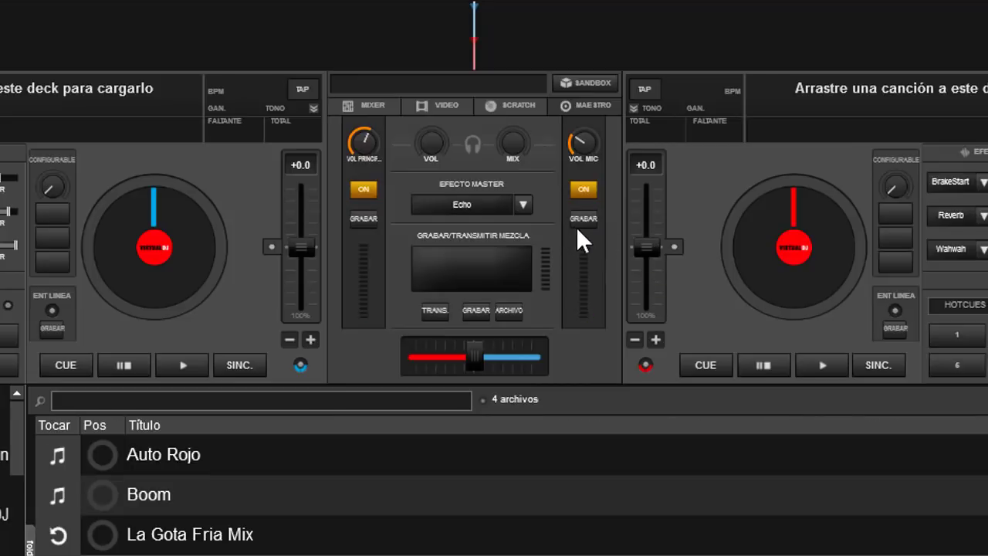
click(589, 185)
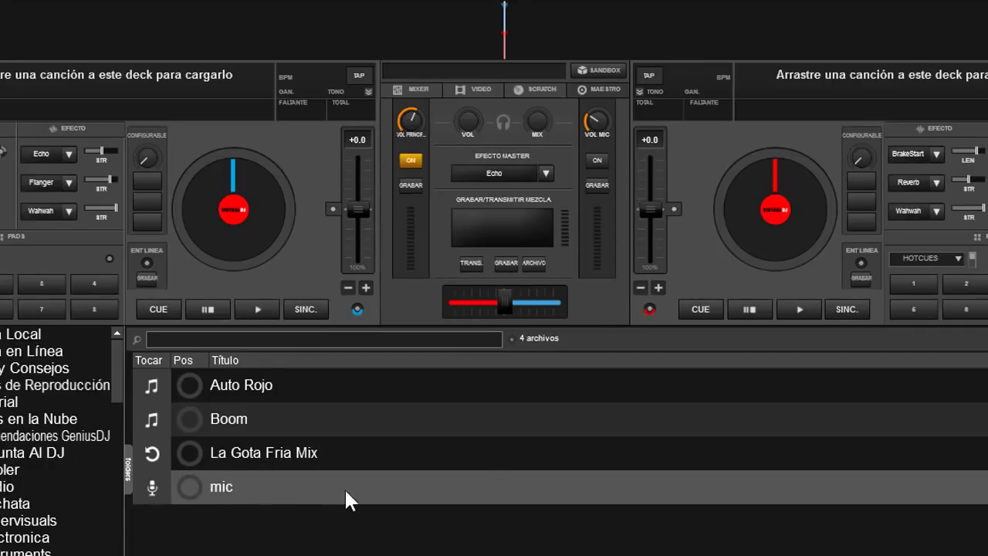
Load the mic sample onto deck A and set cue point 1 where the voice starts
drag(226, 488, 251, 242)
key(space)
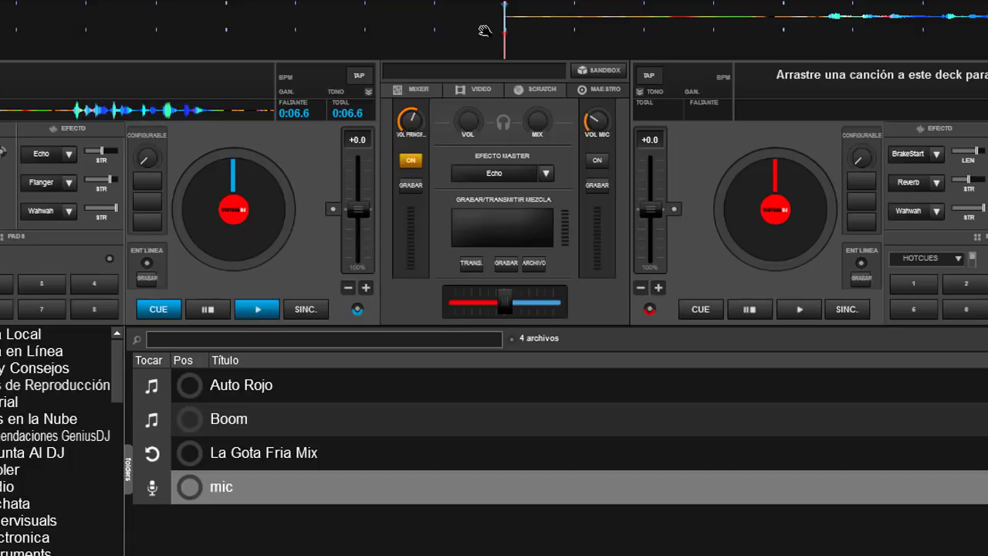
key(space)
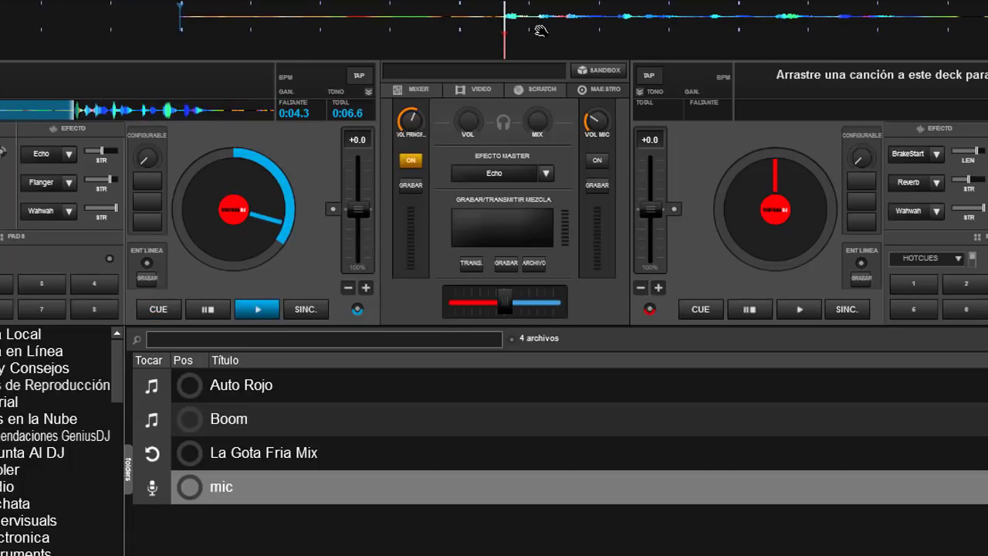
click(158, 308)
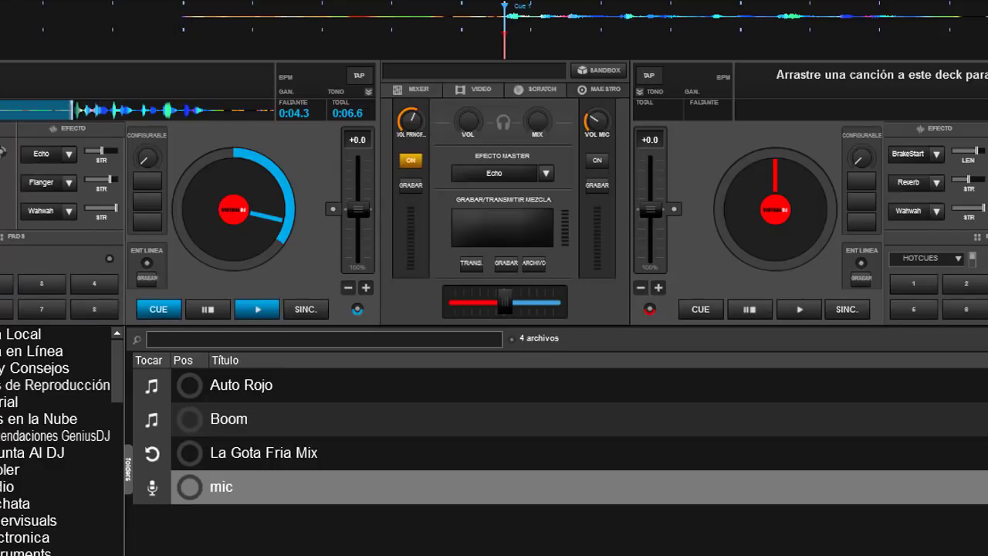
Play the mic sample on deck A from cue 1 with the Echo effect on, and switch Echo off
key(space)
key(1)
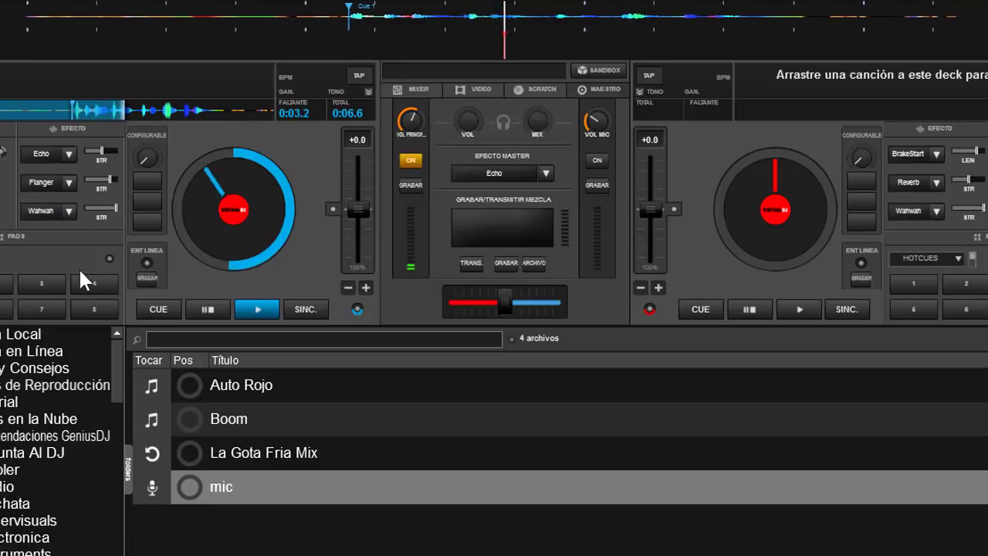
click(210, 308)
click(46, 153)
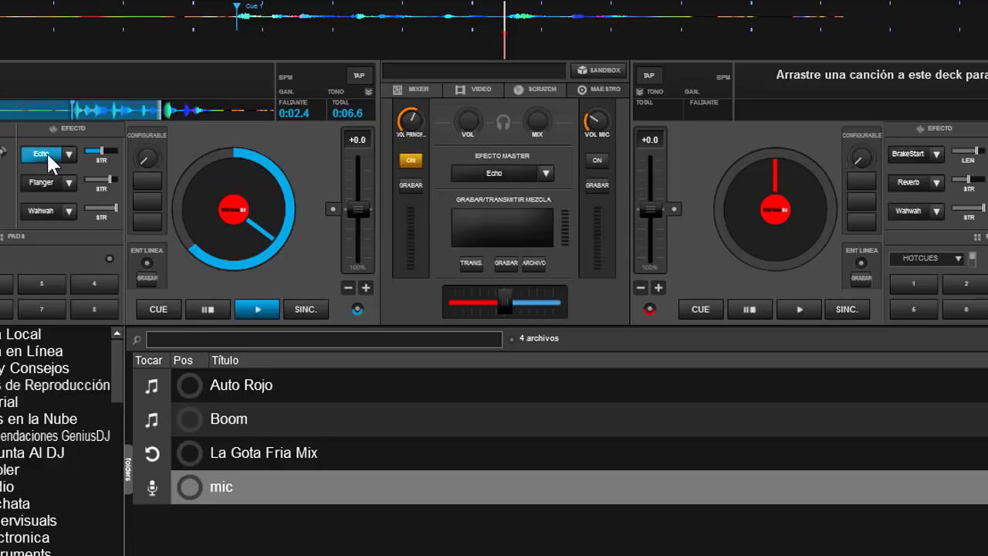
key(1)
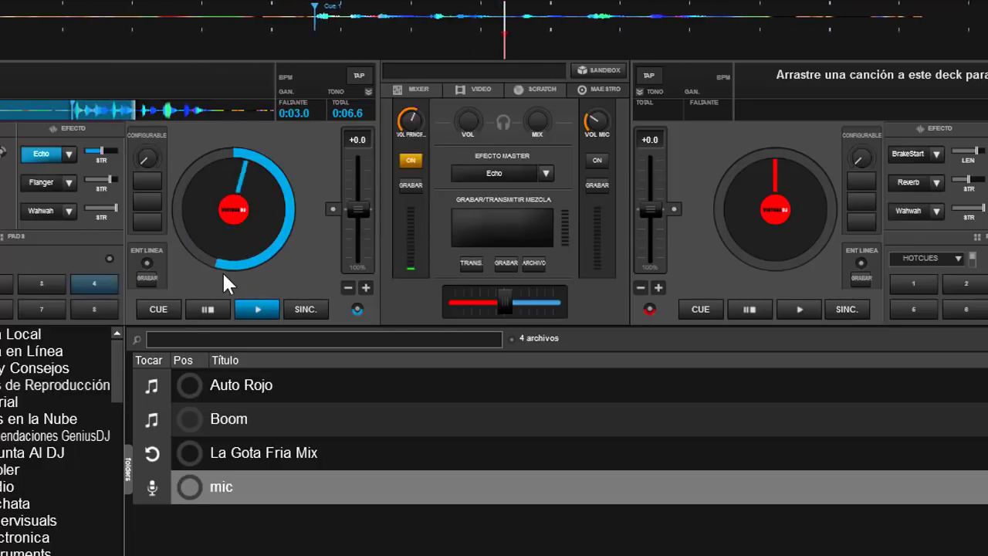
click(45, 153)
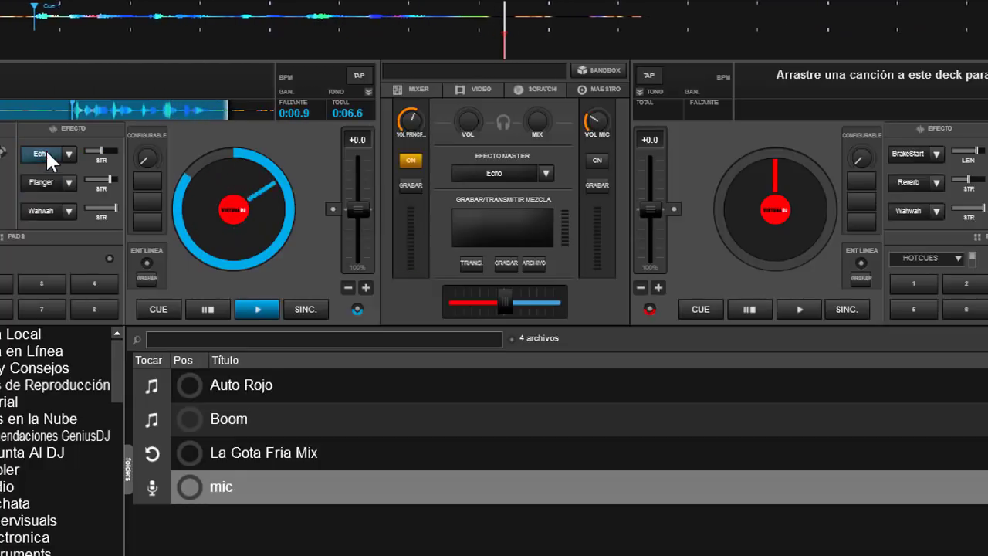
Retrigger cue 1 of the mic sample several times with deck A's Flanger effect on, and switch Flanger off
click(44, 181)
key(1)
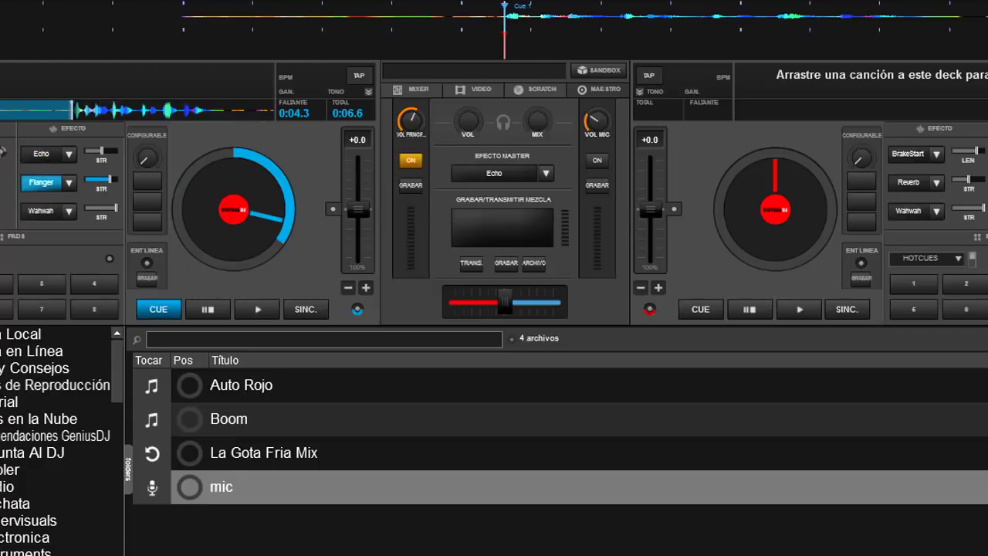
key(1)
key(1)
key(1)
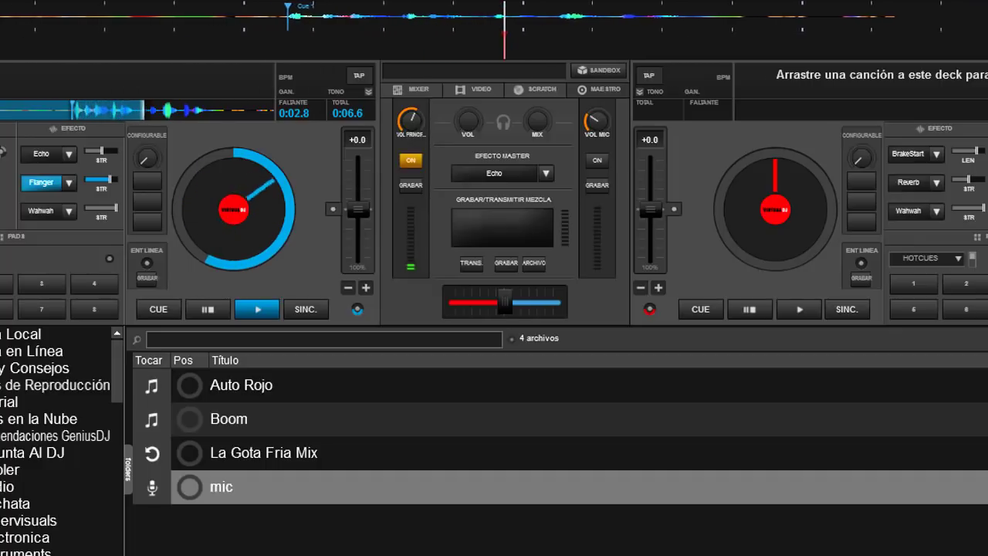
click(46, 182)
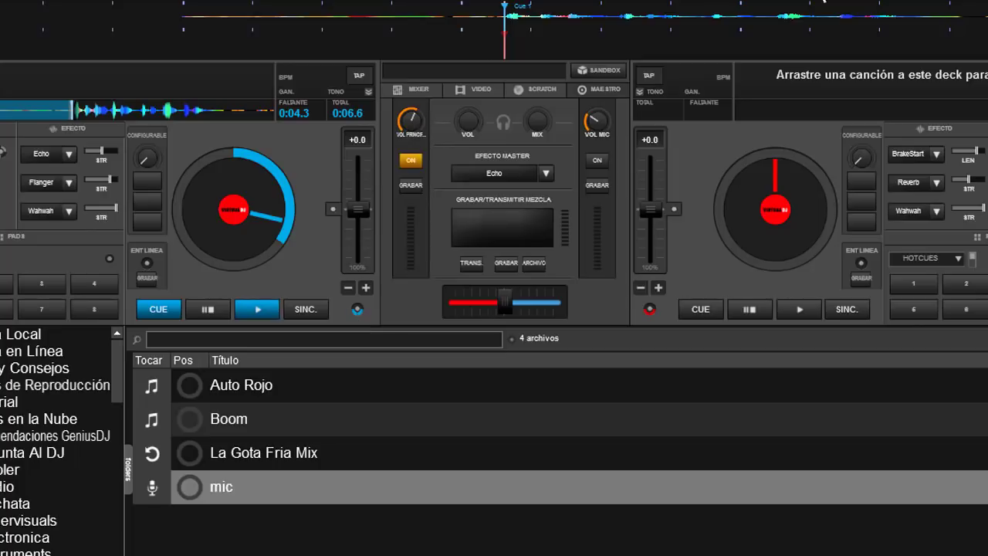
Look at the mixer and video sections, leaving the mixer controls displayed
click(411, 86)
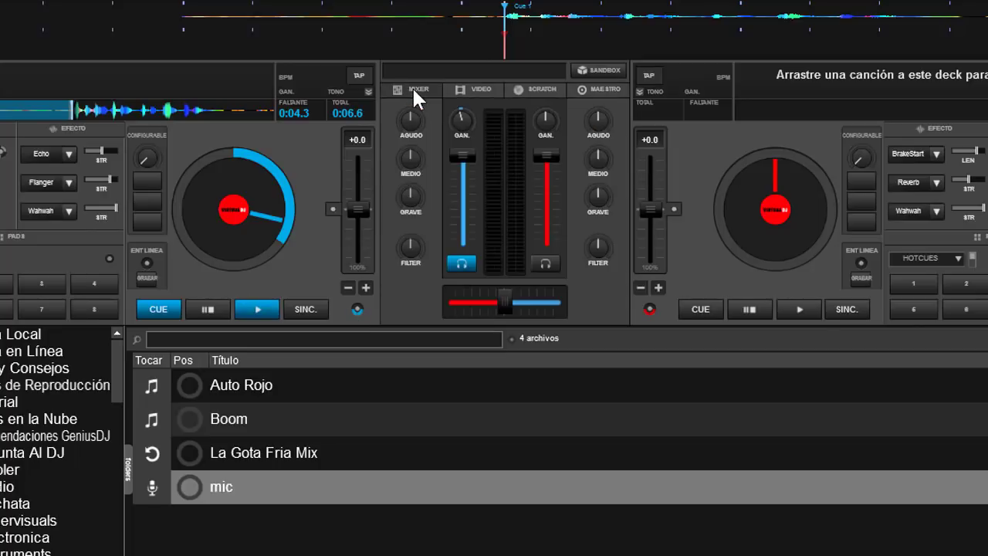
click(484, 91)
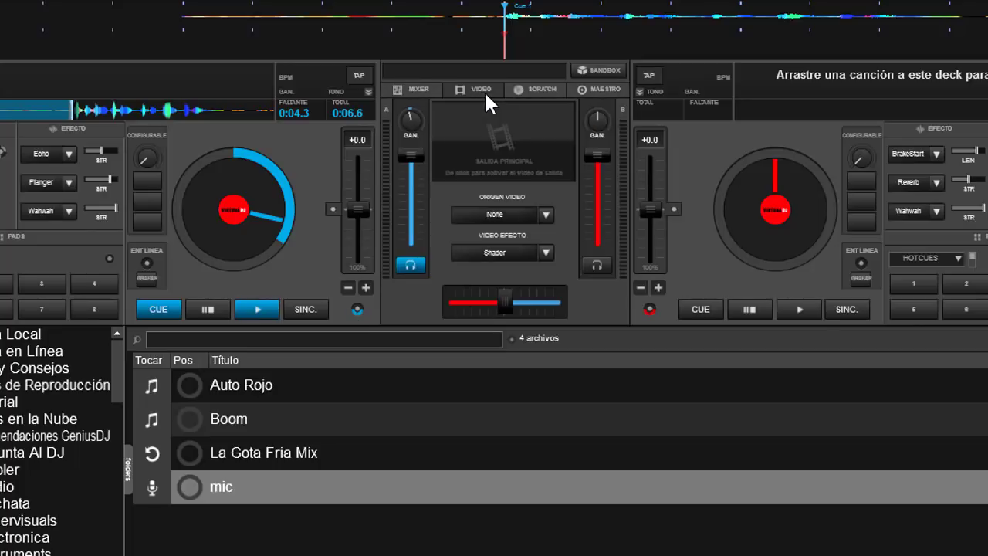
click(419, 86)
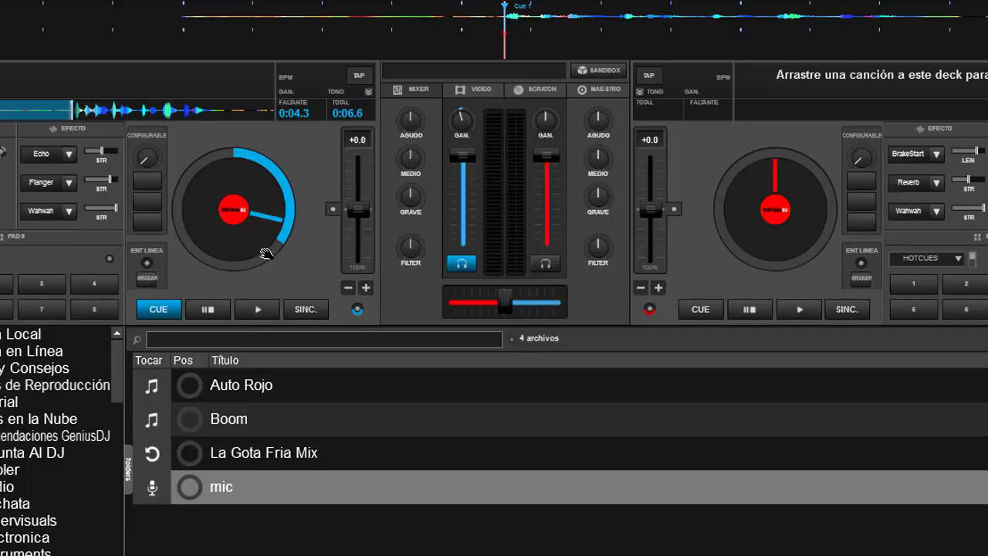
click(51, 155)
click(43, 153)
click(42, 208)
Move the crossfader fully to deck B and turn on that deck's line input
drag(506, 301, 578, 308)
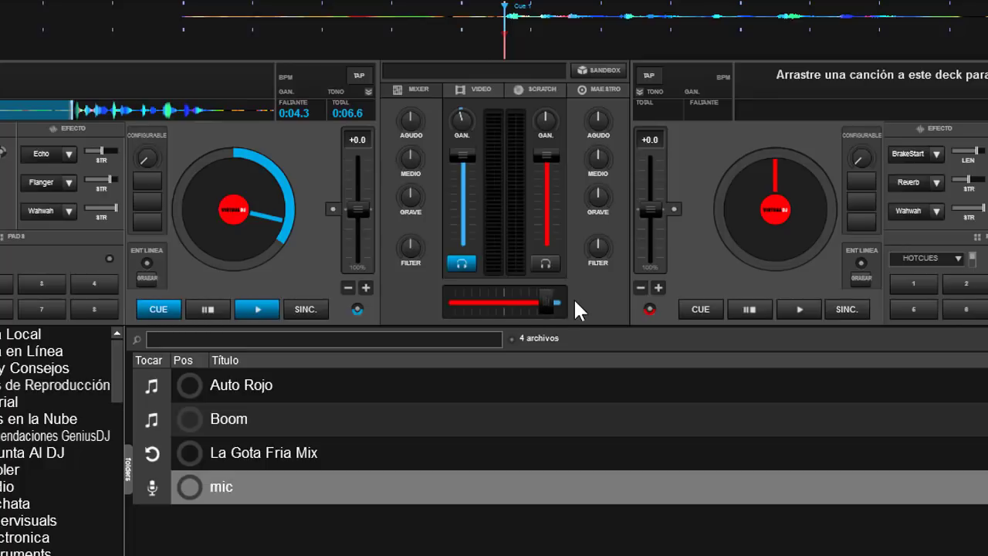
click(862, 259)
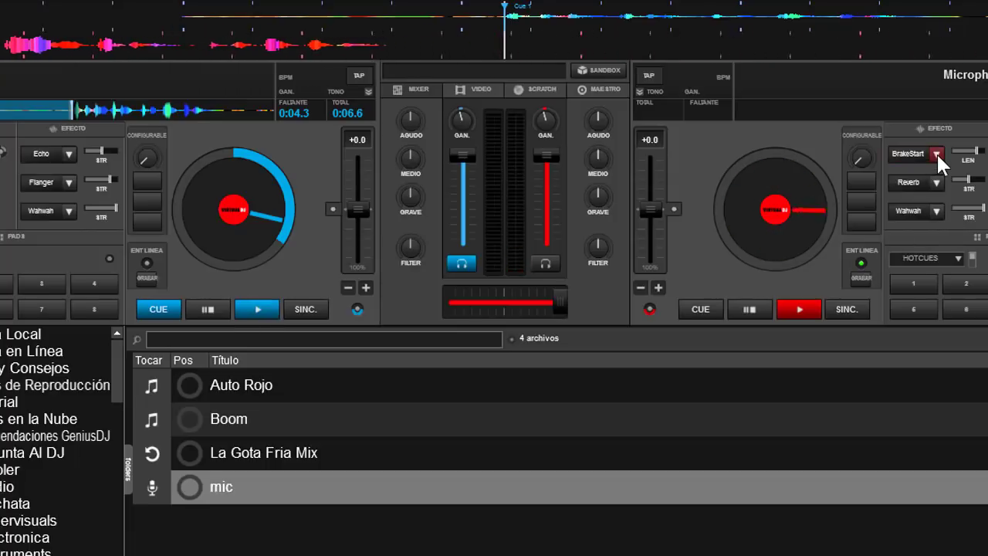
Try the Reverb effect on the live microphone voice in deck B and turn its line input off
click(911, 179)
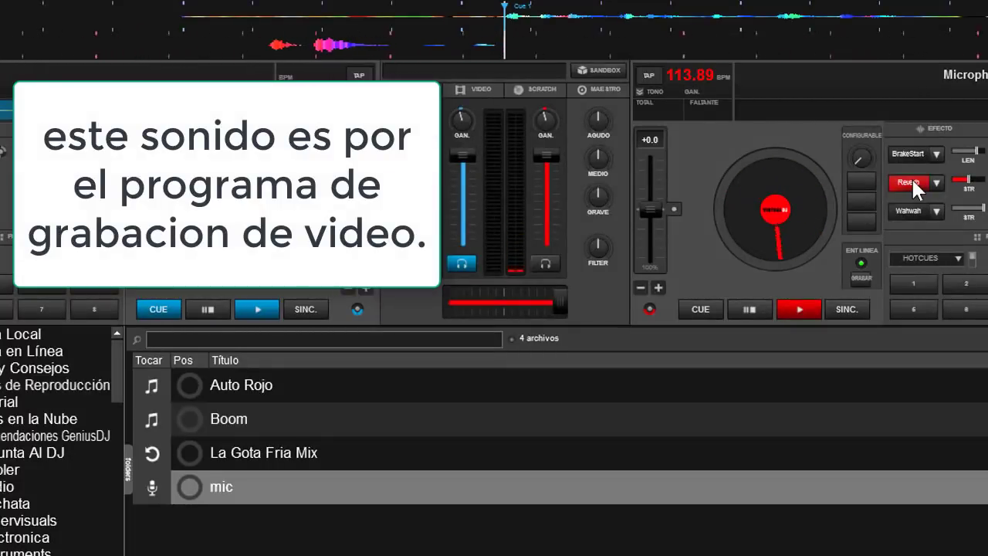
click(911, 179)
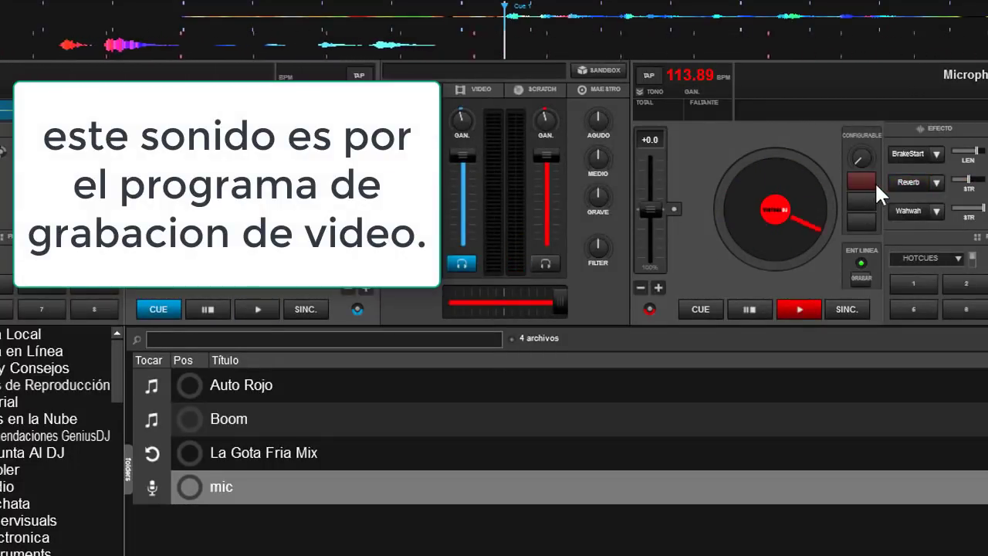
click(919, 179)
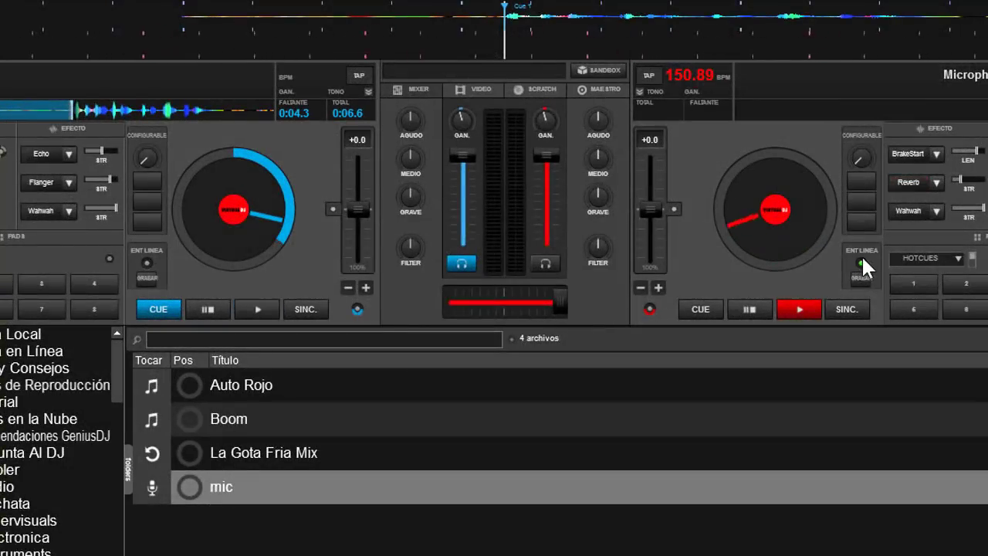
click(861, 256)
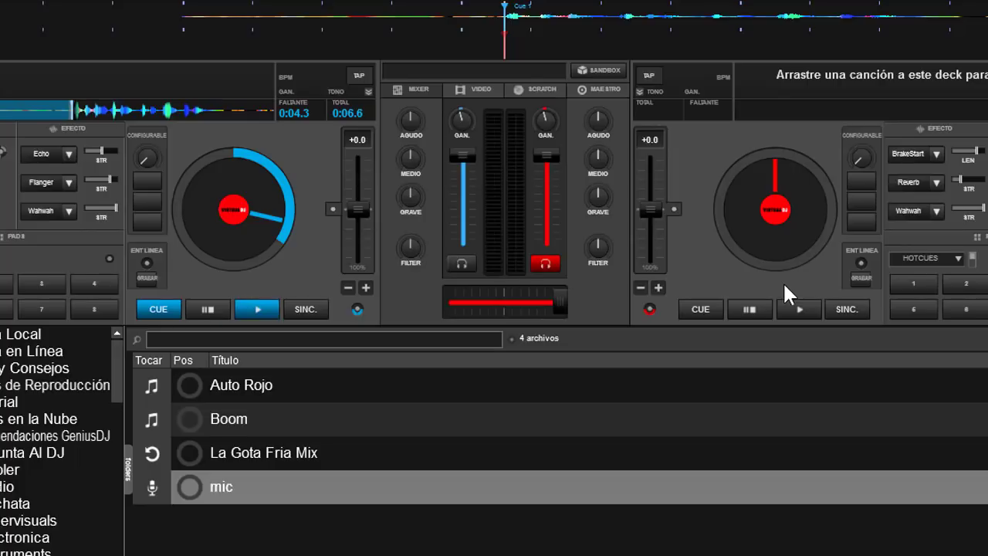
Start recording deck B's line input and apply Reverb briefly to the microphone voice
click(861, 275)
click(862, 276)
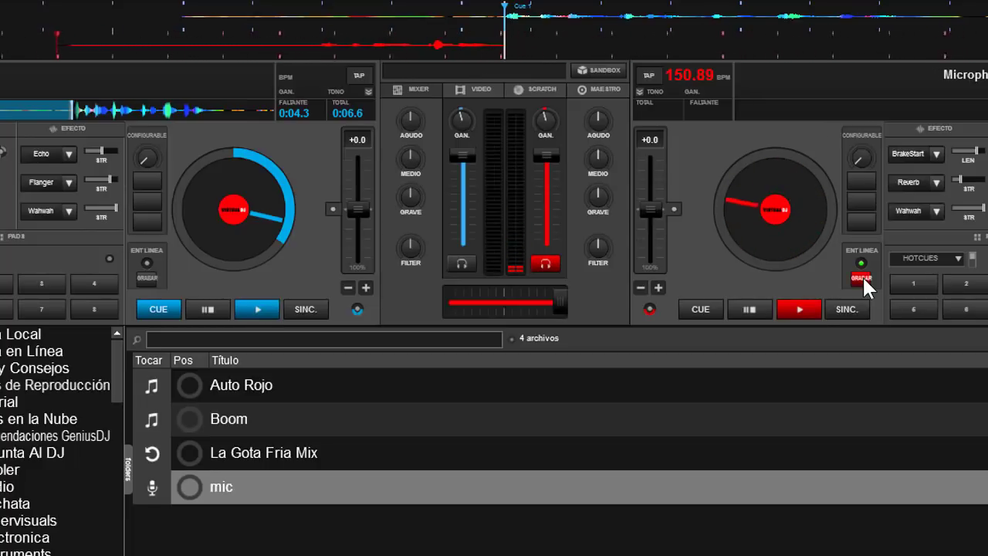
click(904, 182)
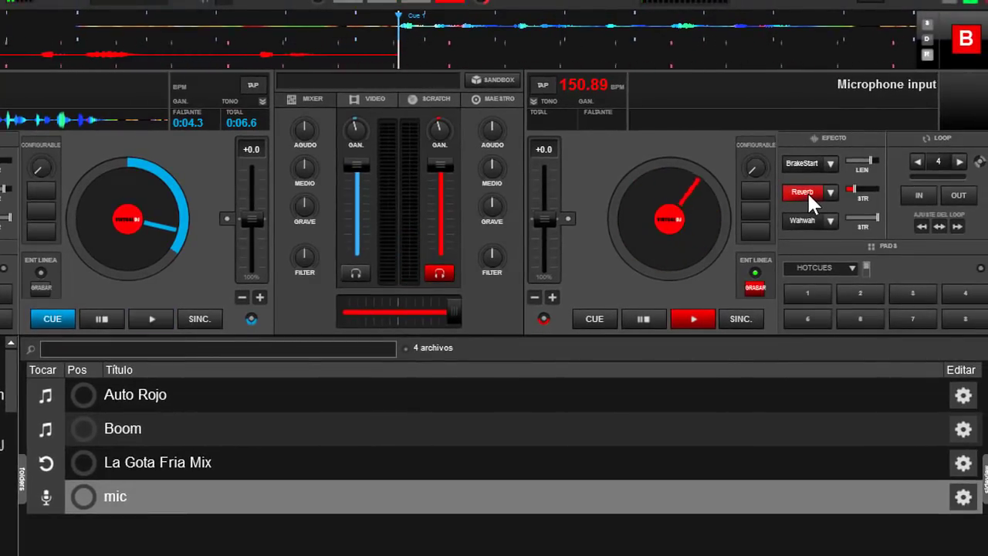
click(806, 191)
Replace deck B's BrakeStart effect with Filter, toggling it briefly on the voice before stopping the line-input recording
click(829, 163)
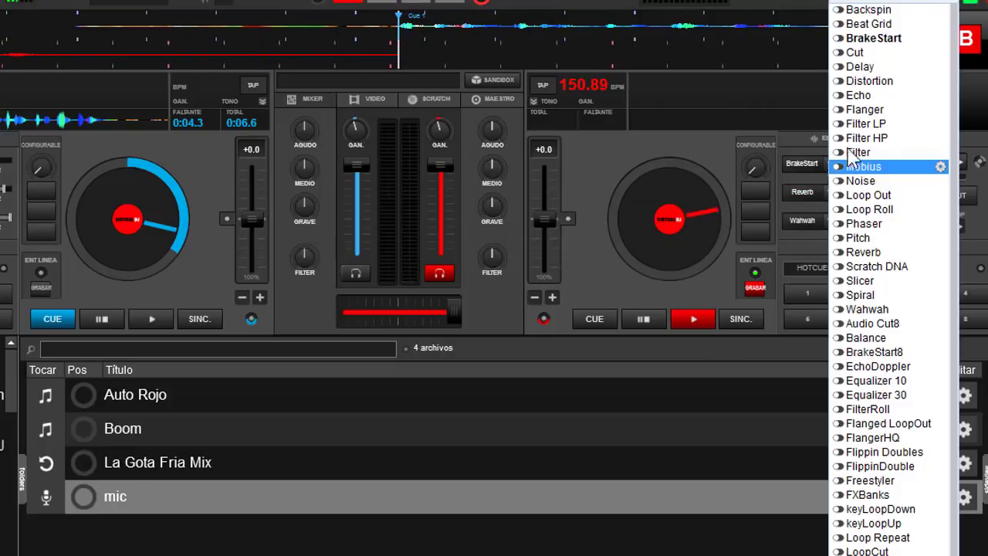
click(883, 152)
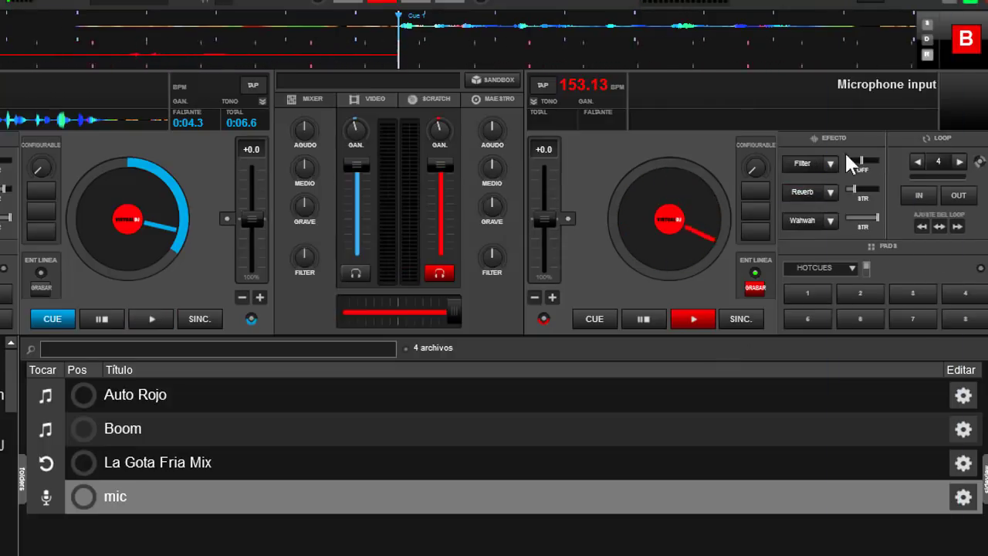
click(799, 163)
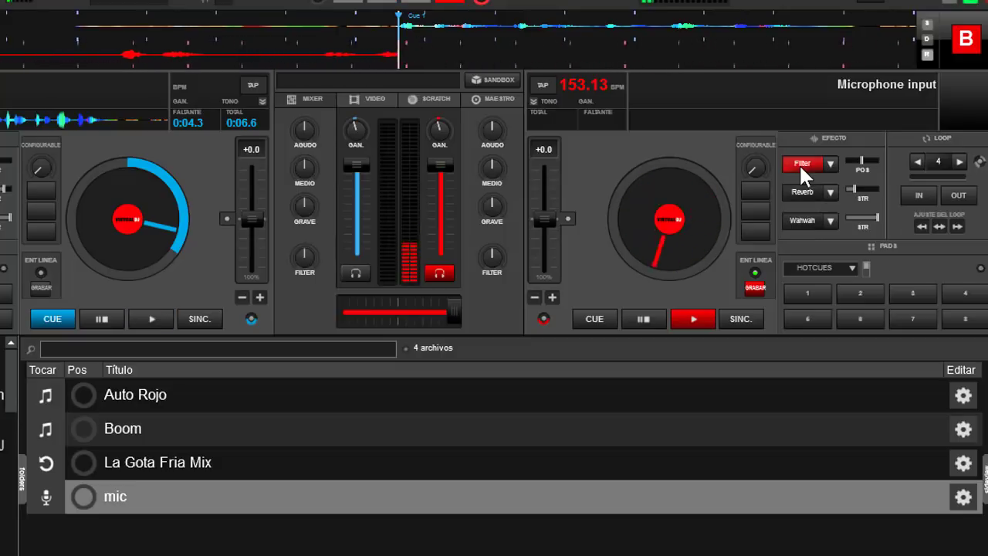
click(799, 163)
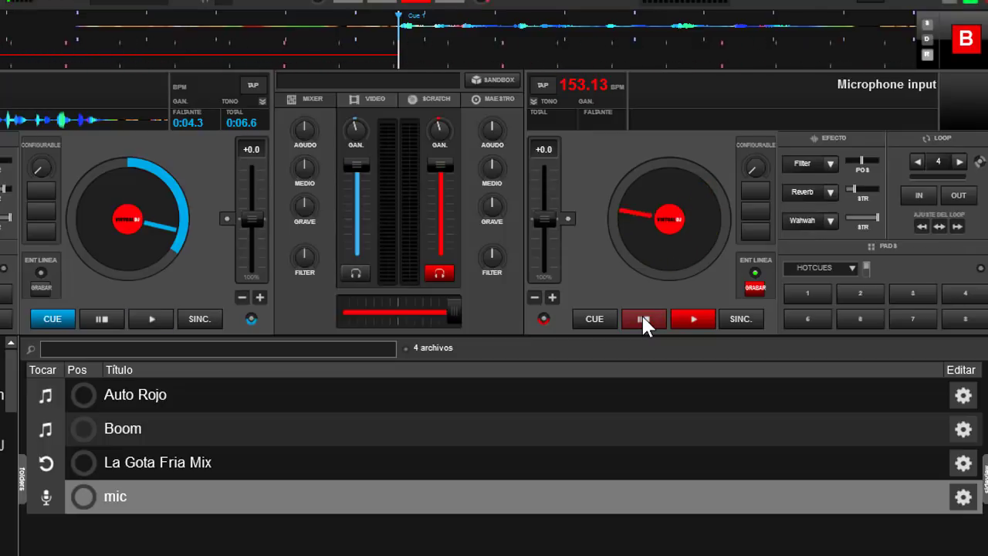
click(753, 286)
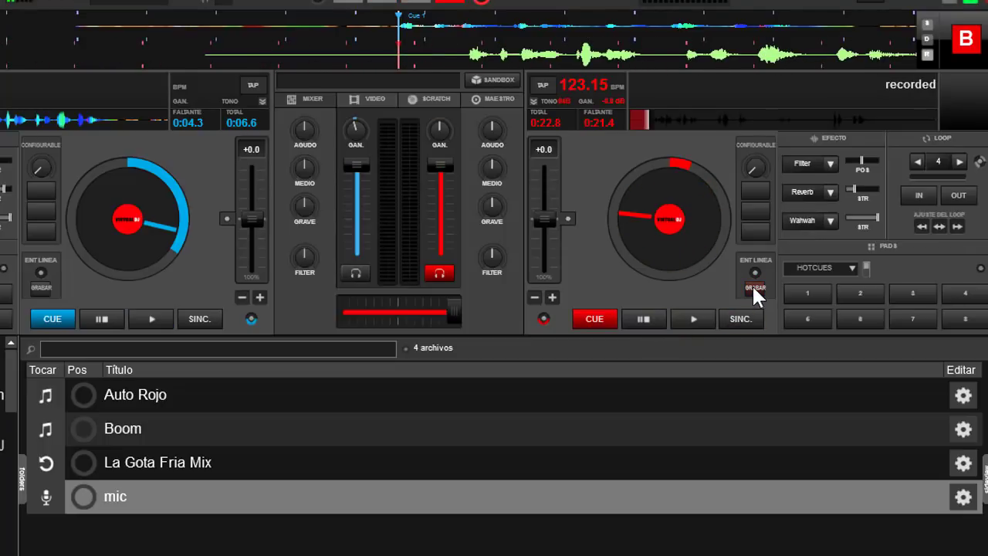
Play back the recorded microphone track in deck B and pause it just before its end
click(693, 319)
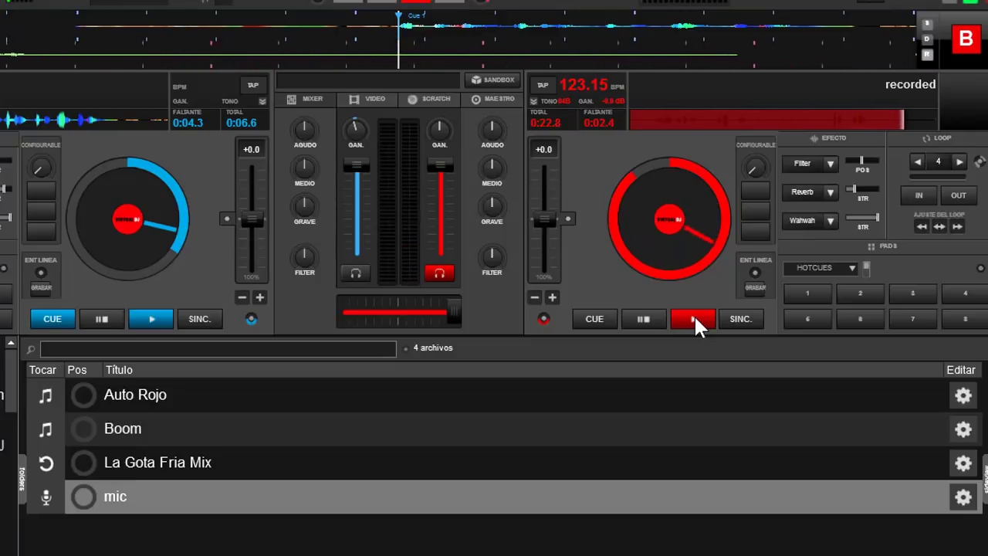
click(659, 323)
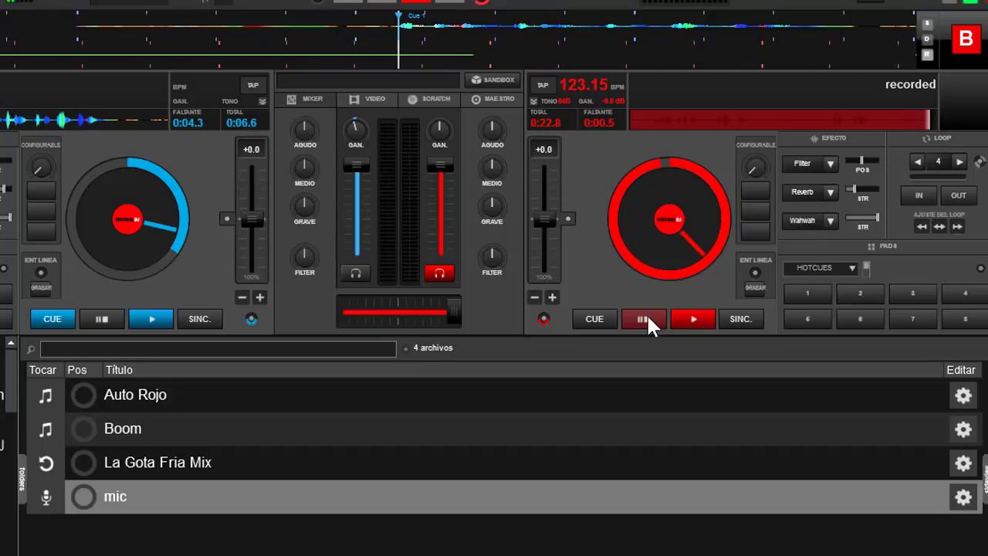
click(689, 316)
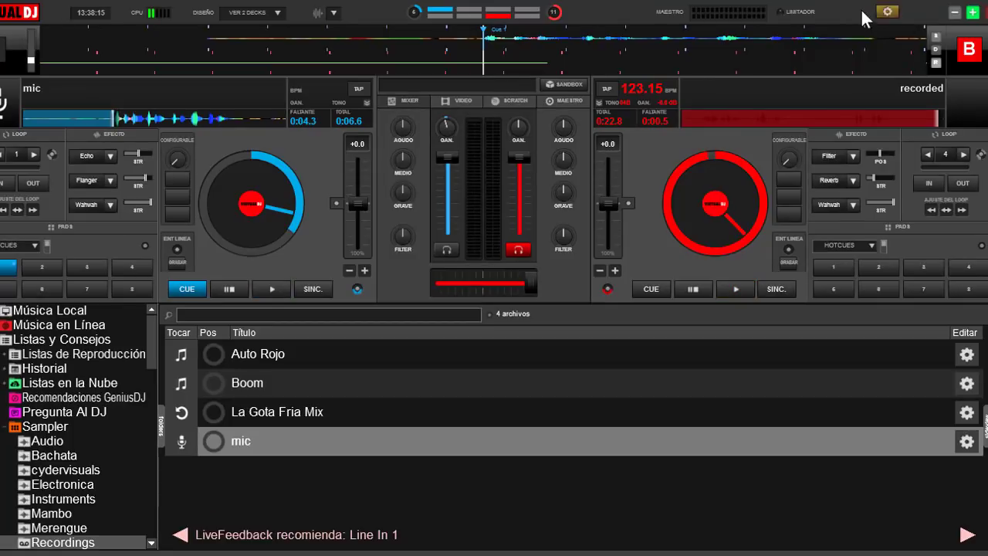
Open the Pads category of the extensions (Ampliaciones) in the program settings
click(884, 12)
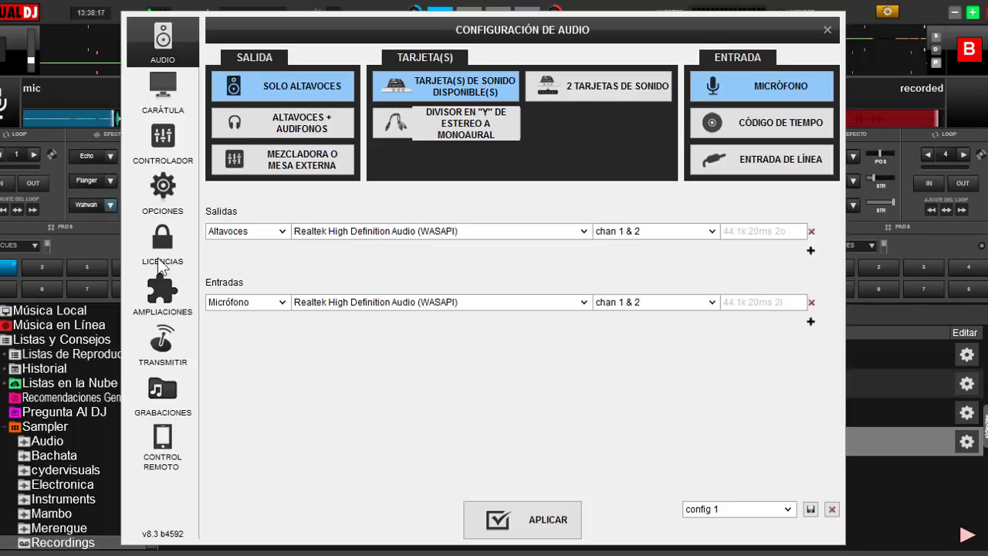
click(165, 294)
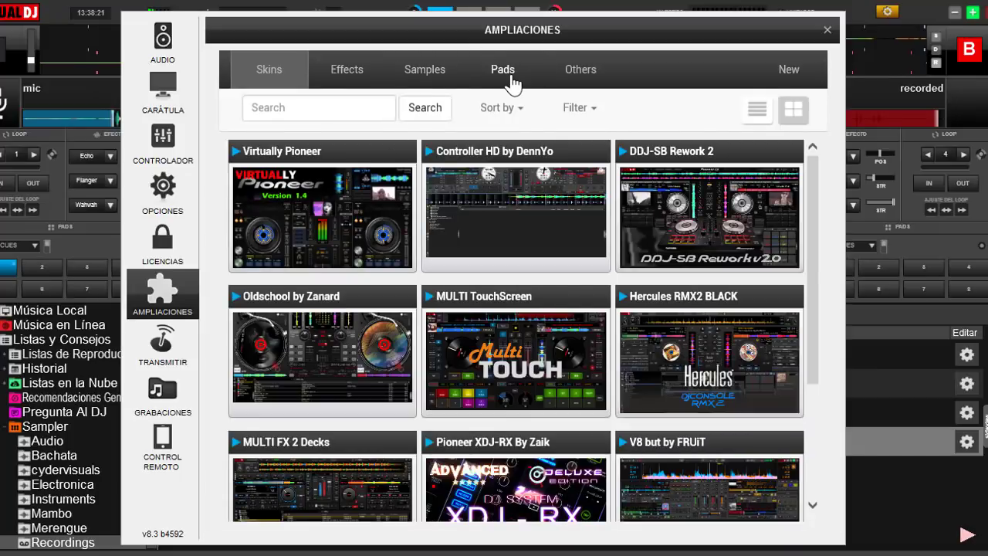
click(514, 85)
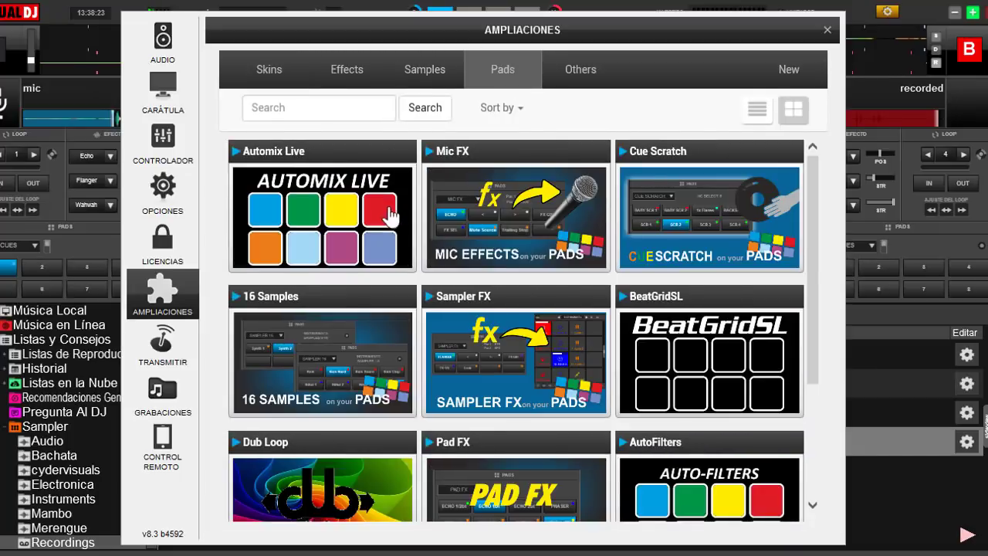